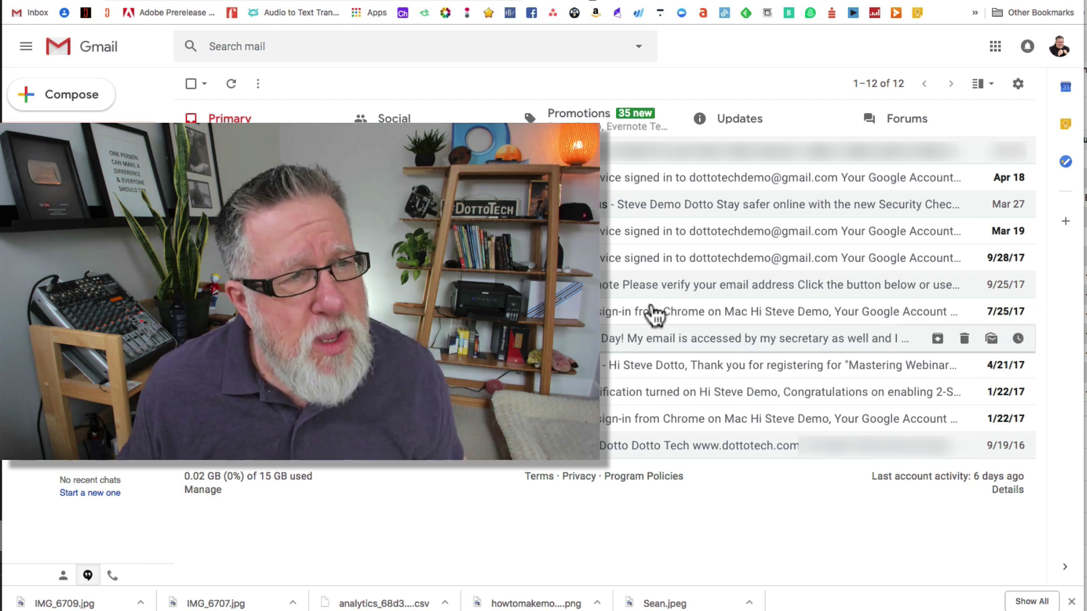
# - Switch Keyboard shortcuts on in Gmail's general settings and save the changes
pyautogui.click(1018, 83)
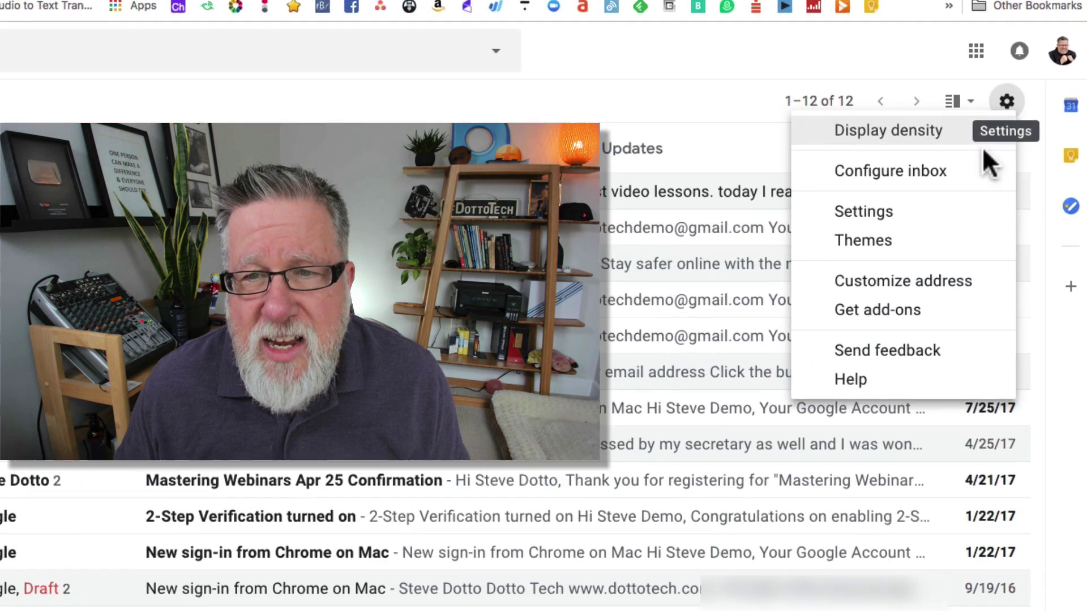
pyautogui.click(929, 218)
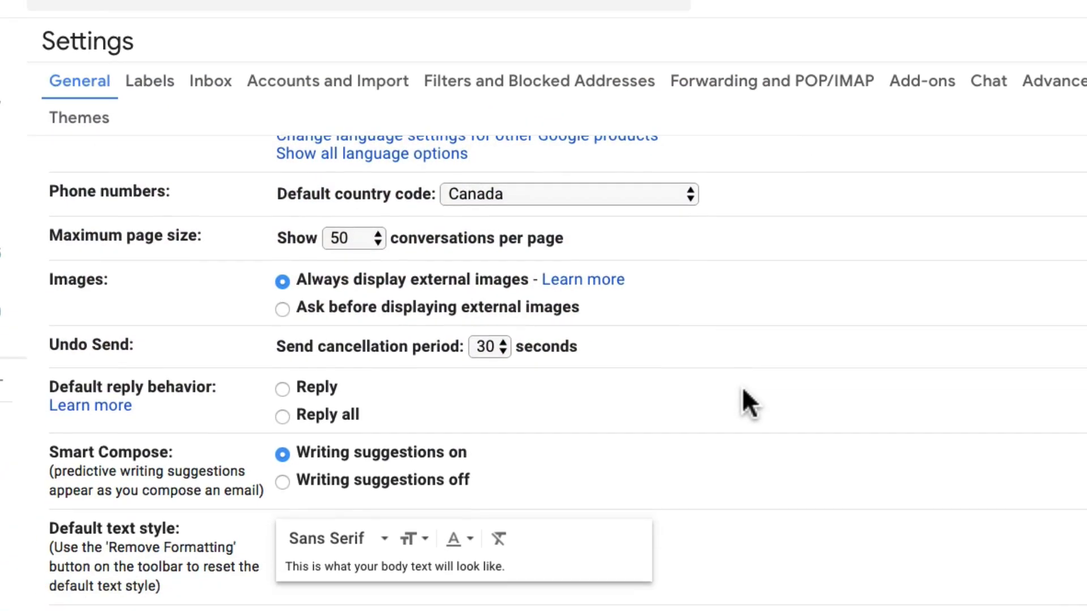
pyautogui.scroll(-15, 742, 386)
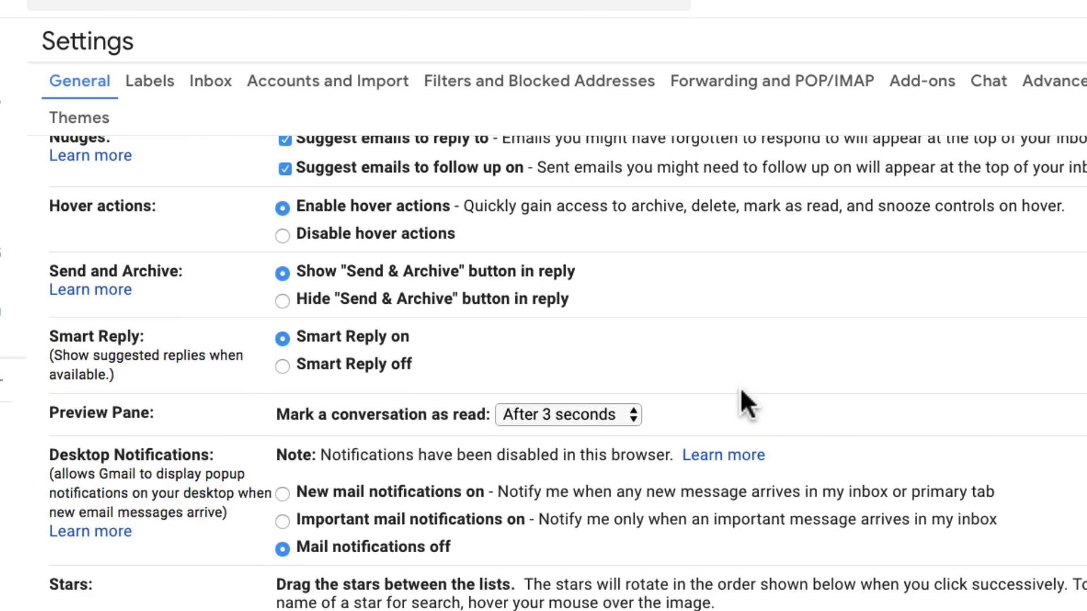
pyautogui.scroll(-10, 740, 391)
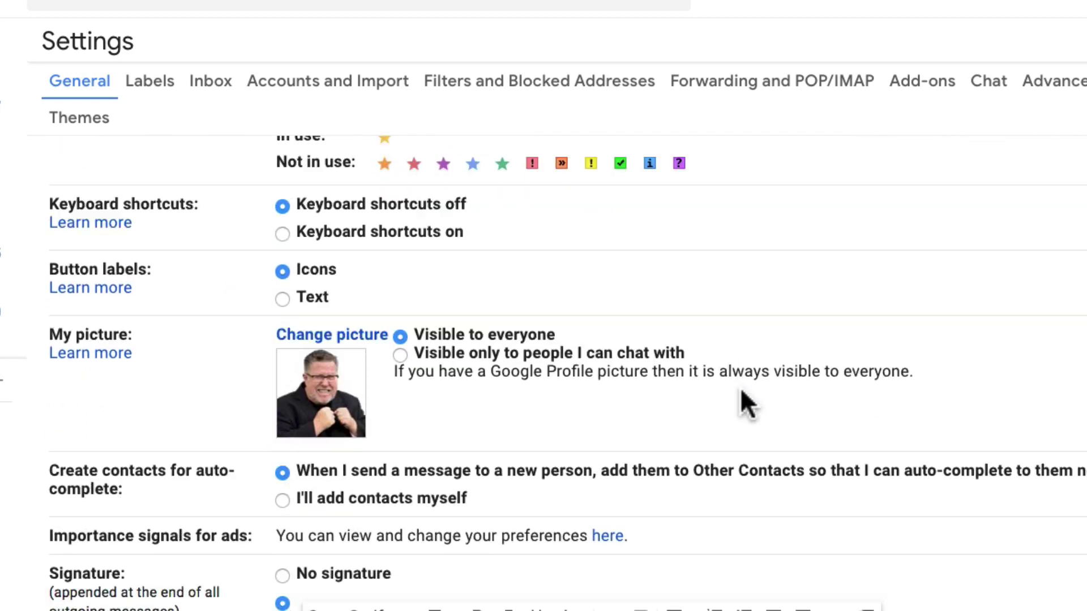
pyautogui.scroll(5, 739, 387)
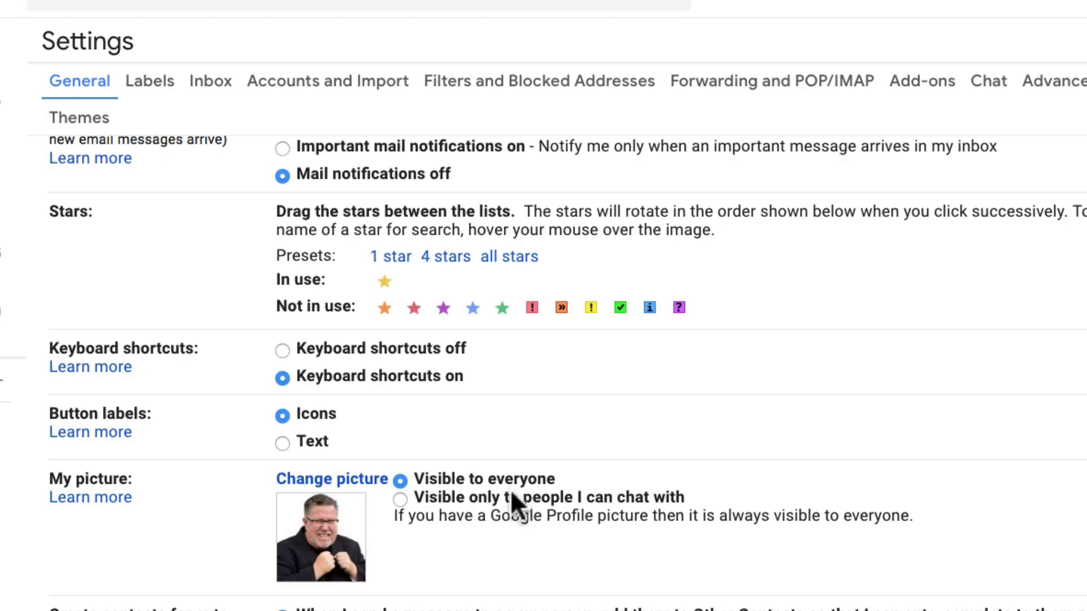
pyautogui.scroll(-15, 511, 490)
pyautogui.scroll(-5, 512, 385)
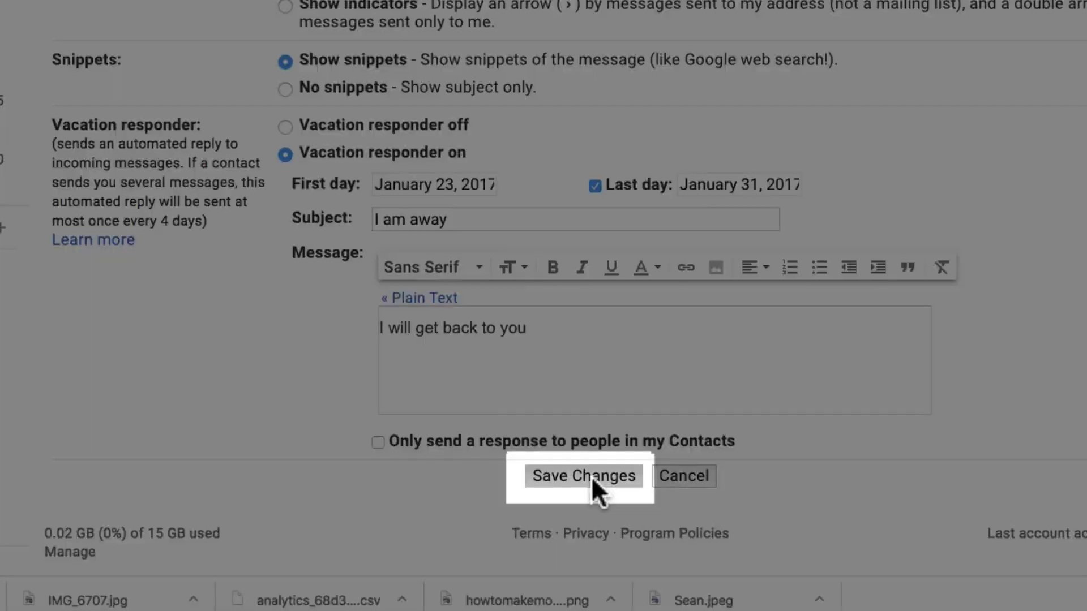
pyautogui.click(593, 477)
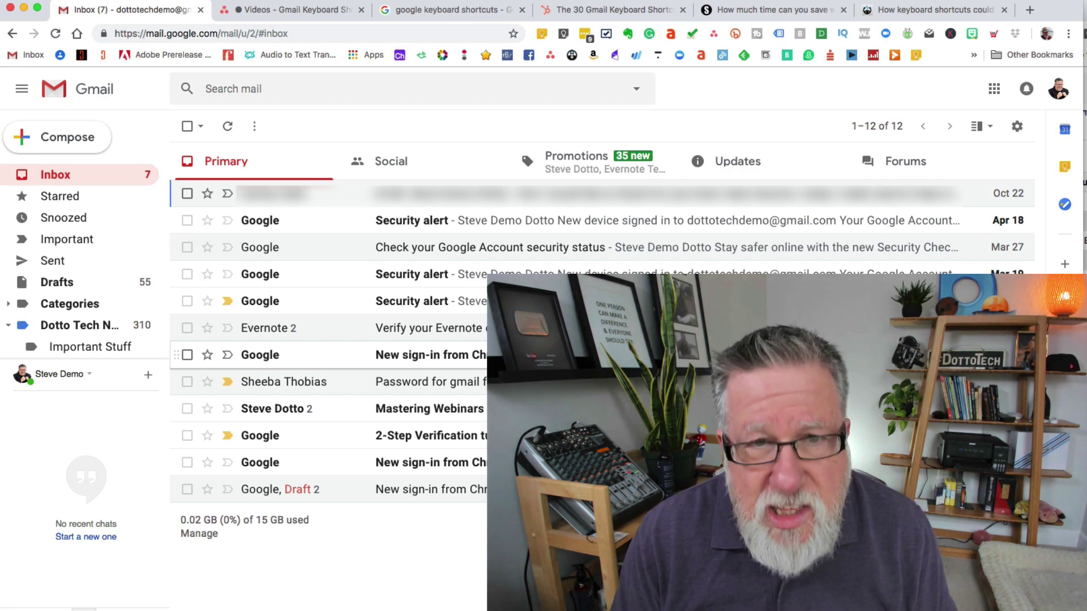
pyautogui.hotkey('shift', '/')
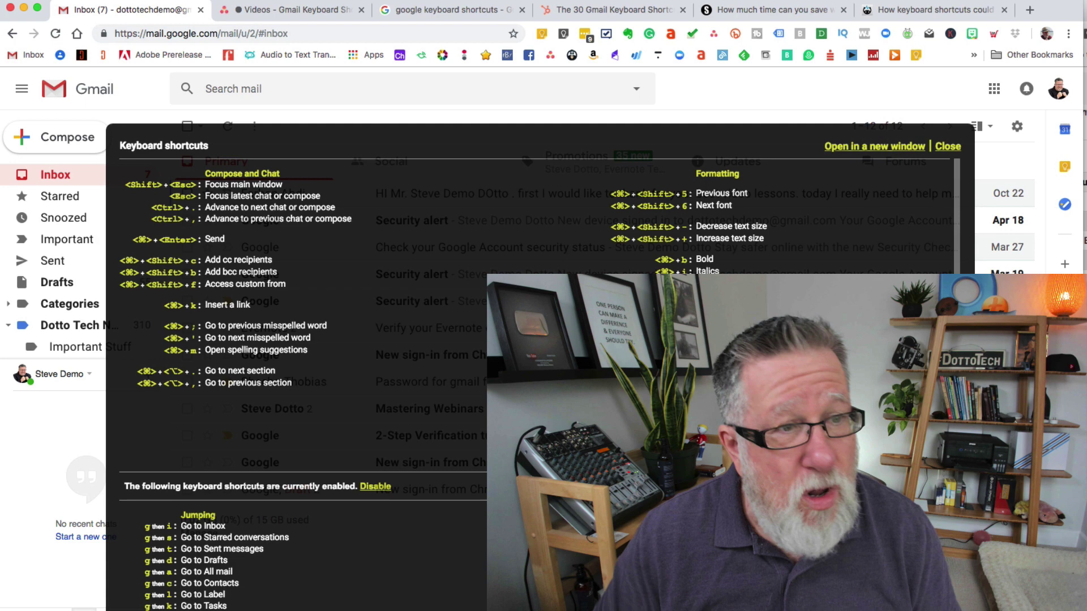
pyautogui.scroll(-1, 473, 304)
pyautogui.scroll(-10, 469, 294)
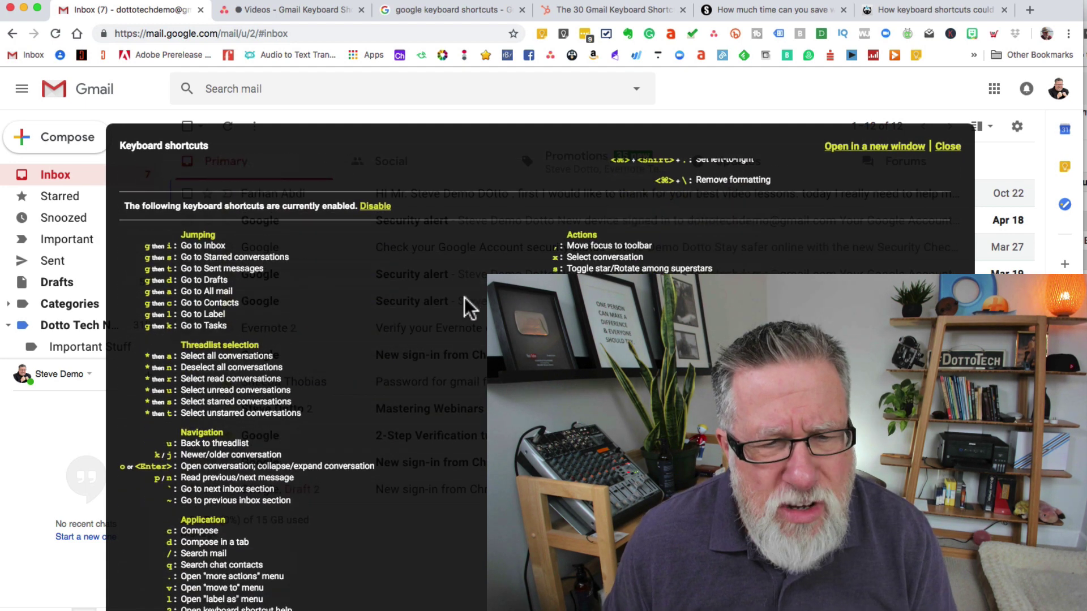
pyautogui.scroll(5, 461, 301)
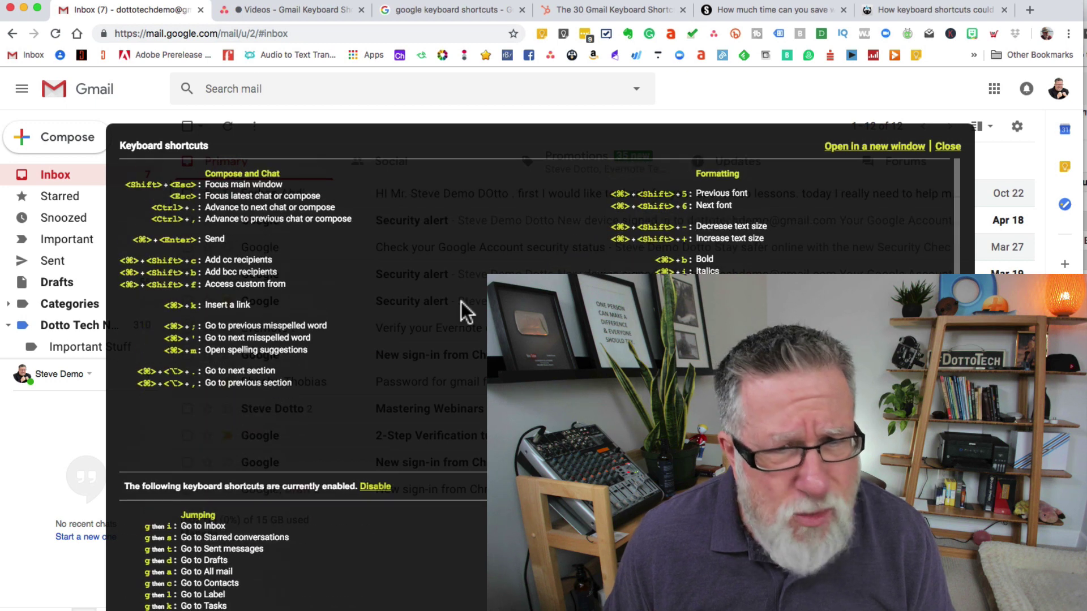
pyautogui.click(949, 147)
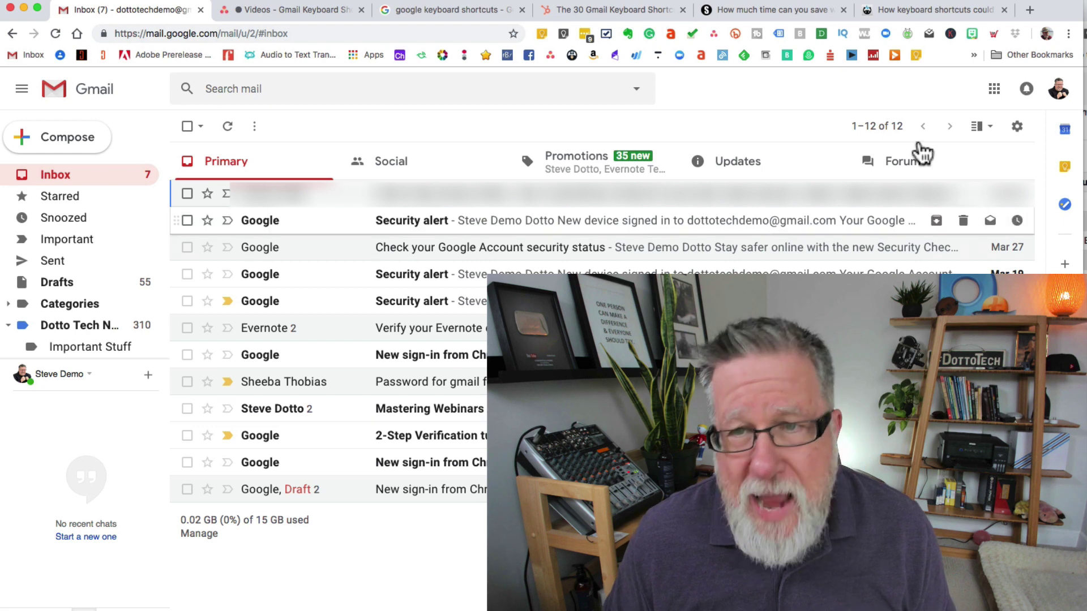
# - Open Google Contacts in a new tab using the g then c shortcut
pyautogui.click(994, 90)
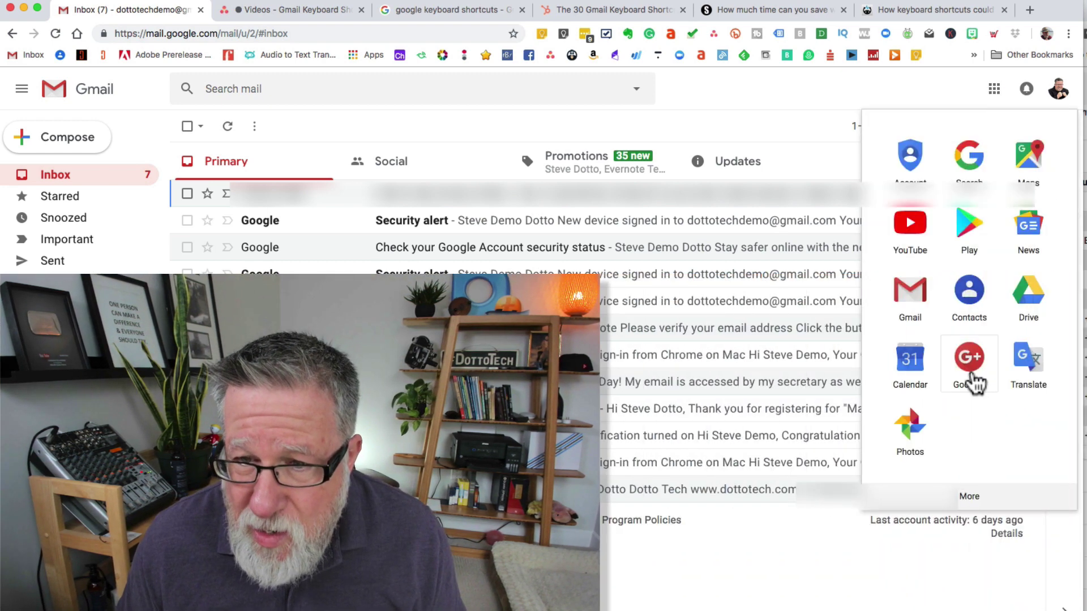
pyautogui.click(775, 103)
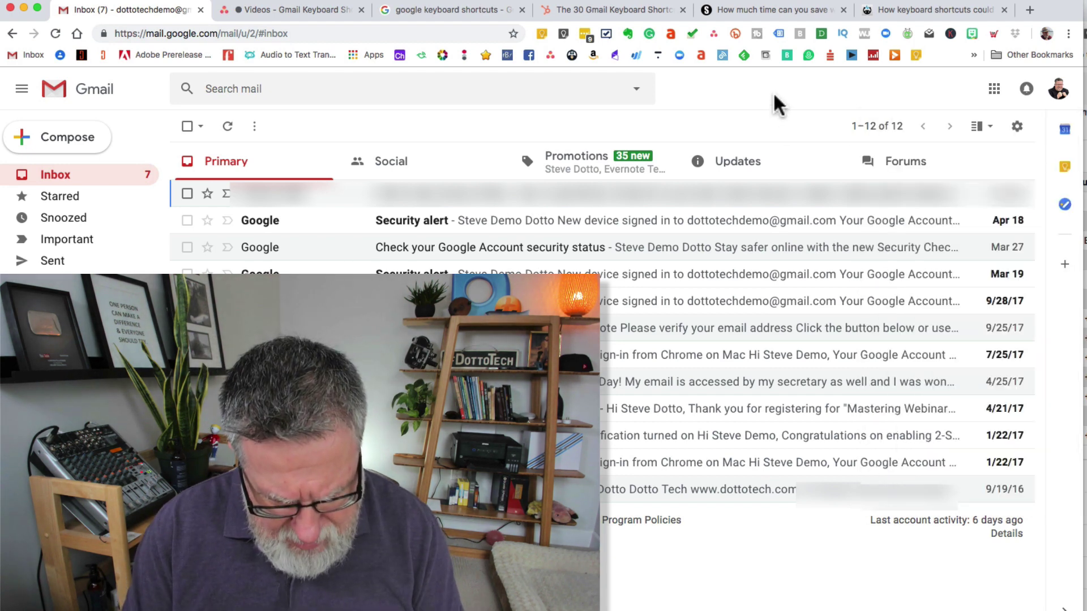
pyautogui.press('g')
pyautogui.press('c')
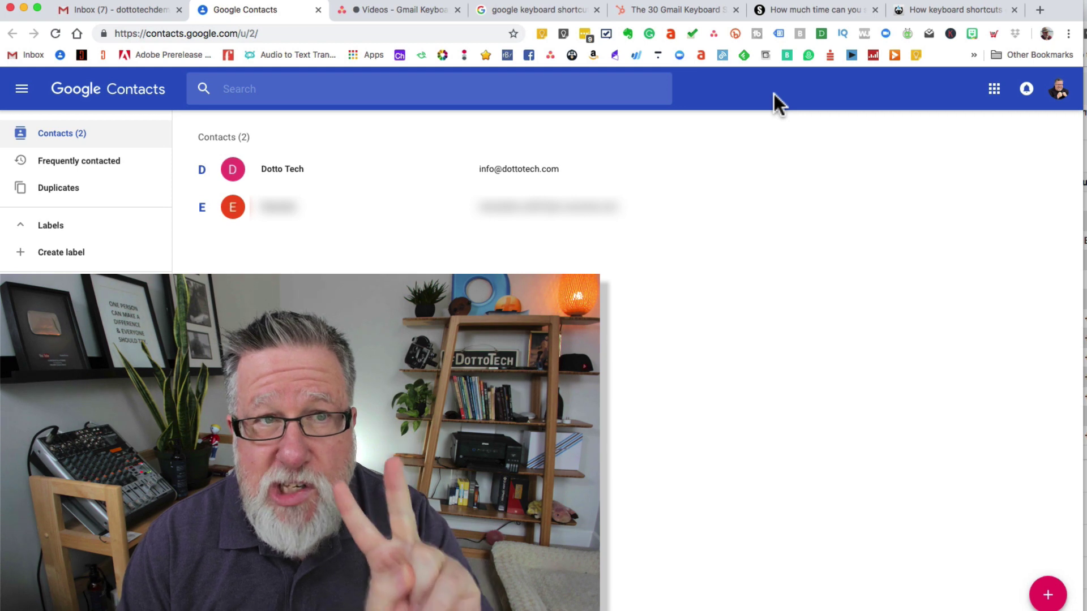
# - Switch back to the Gmail Inbox browser tab, leaving Contacts open
pyautogui.click(78, 8)
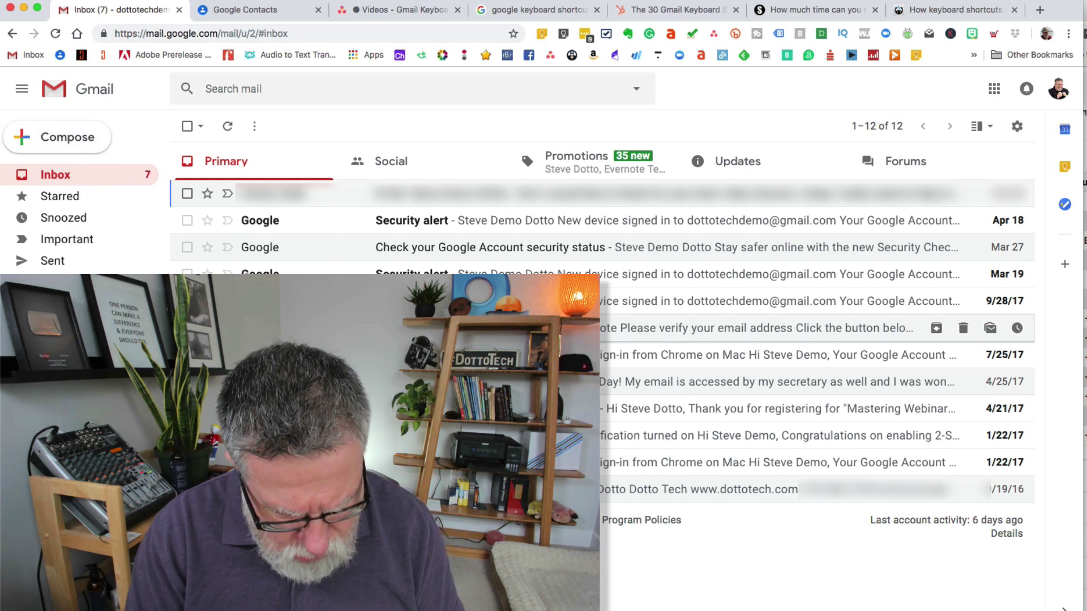
pyautogui.press('g')
pyautogui.press('d')
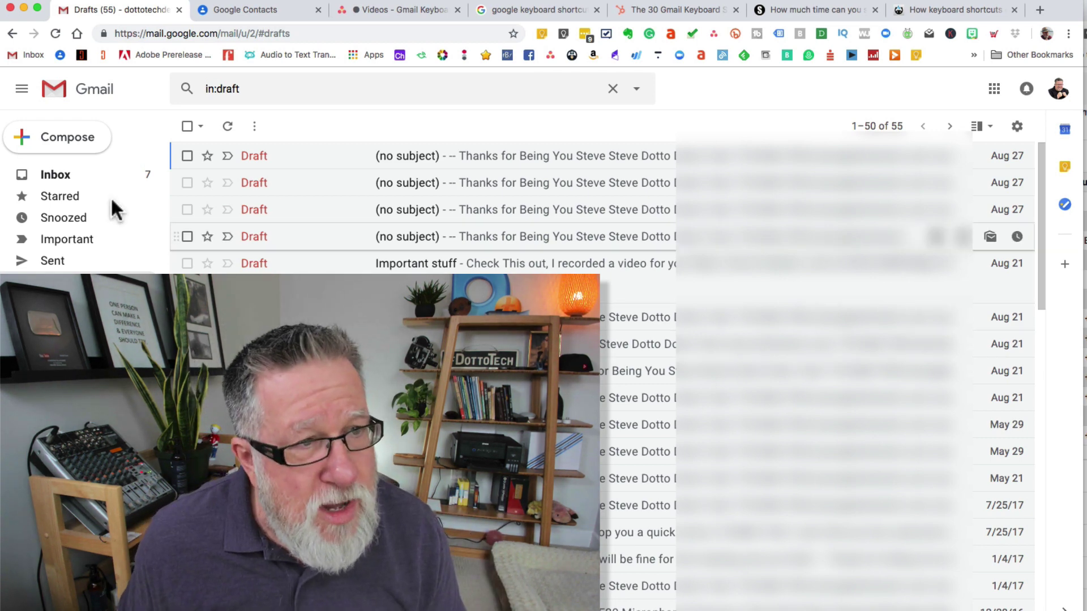
pyautogui.click(69, 176)
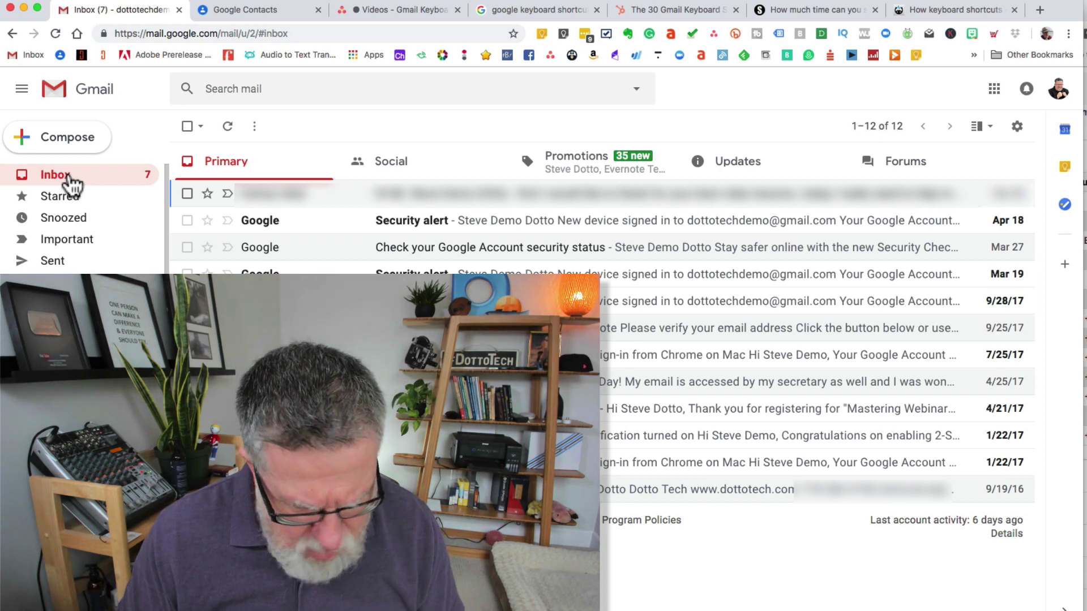
# - Show the keyboard shortcuts overlay with ? and scroll through its sections
pyautogui.hotkey('shift', '/')
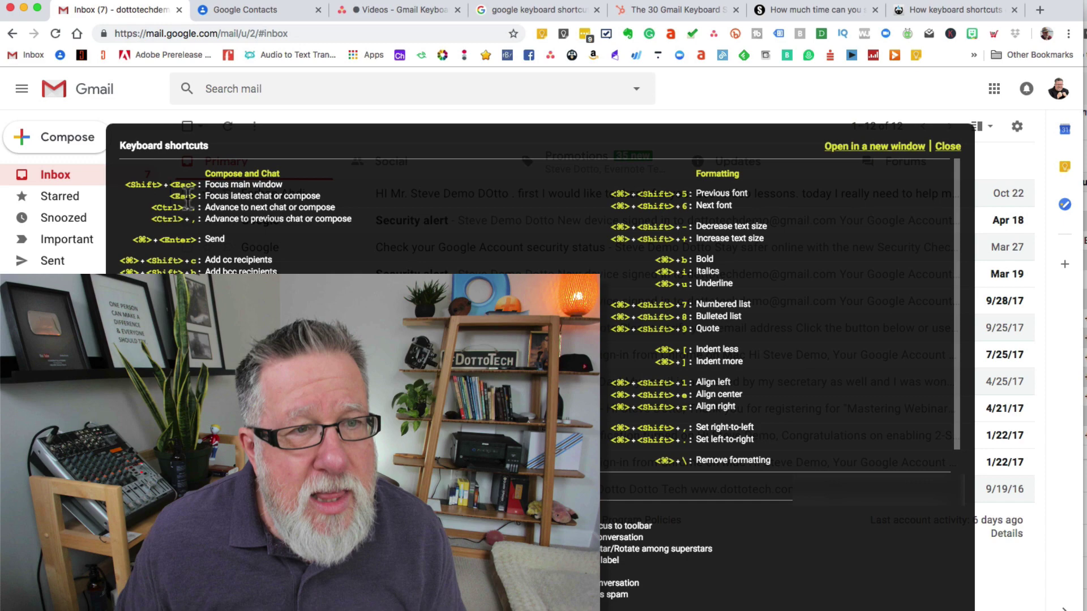
pyautogui.scroll(-10, 535, 368)
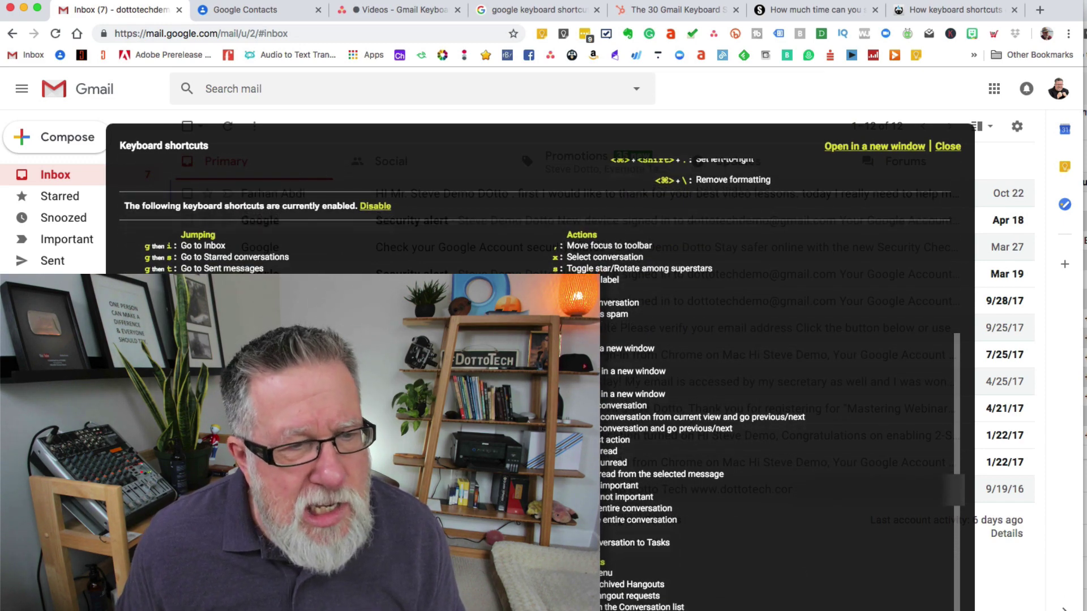
pyautogui.scroll(8, 535, 368)
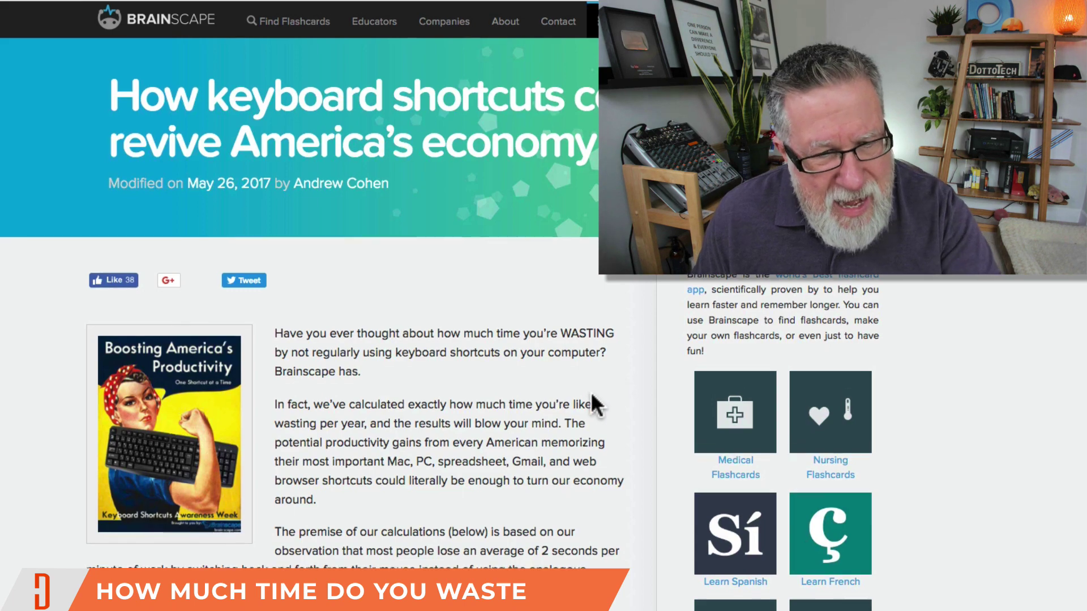
# - Read down the Brainscape article to the '8 Days per year' 64-wasted-hours derivation
pyautogui.scroll(-3, 592, 393)
pyautogui.scroll(-5, 591, 393)
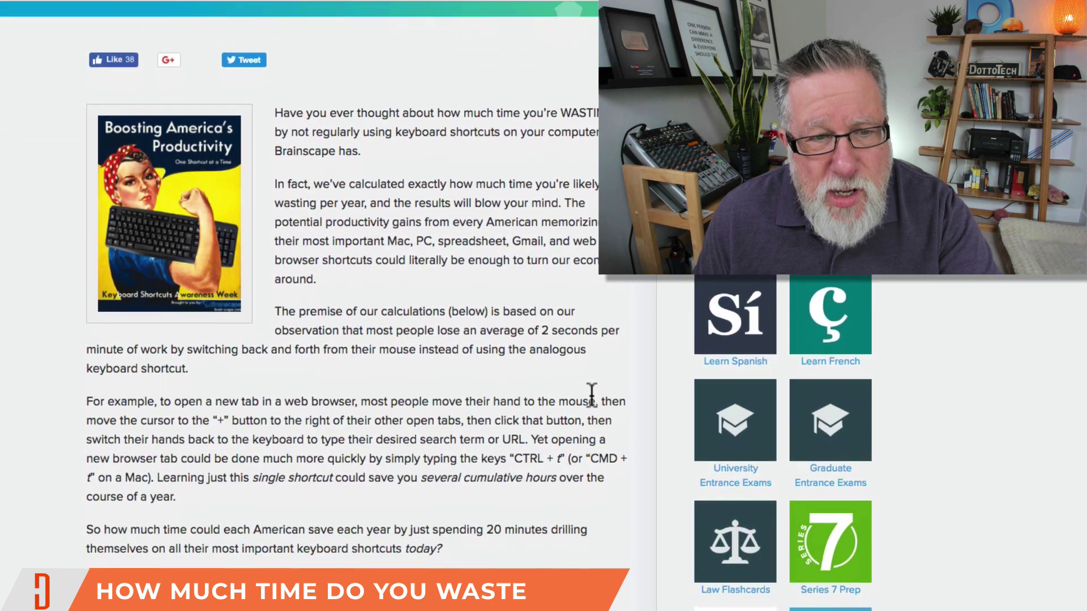
pyautogui.scroll(-1, 591, 394)
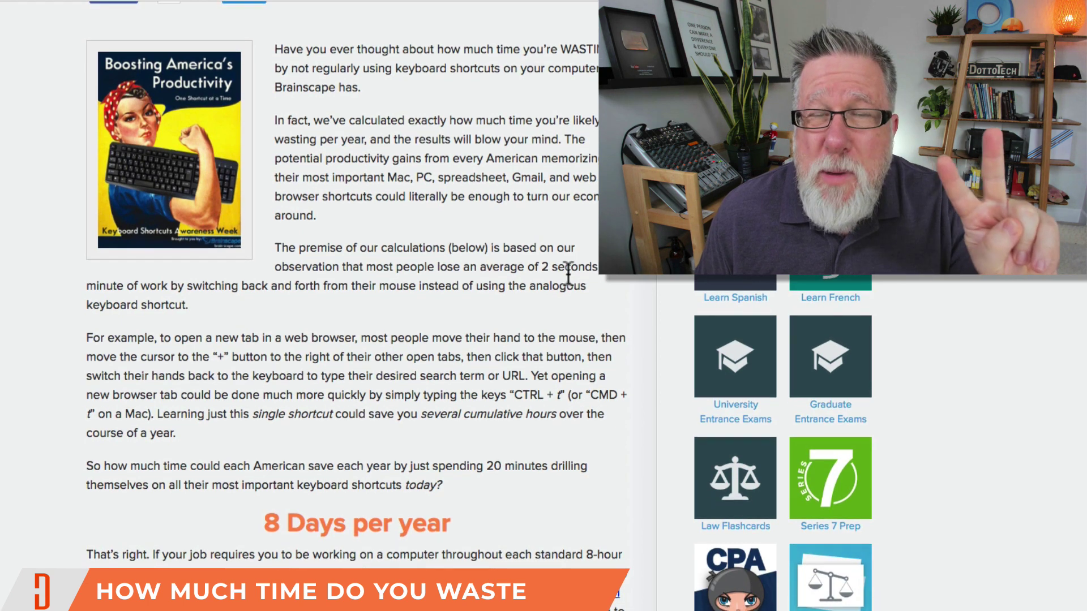
pyautogui.scroll(-1, 568, 274)
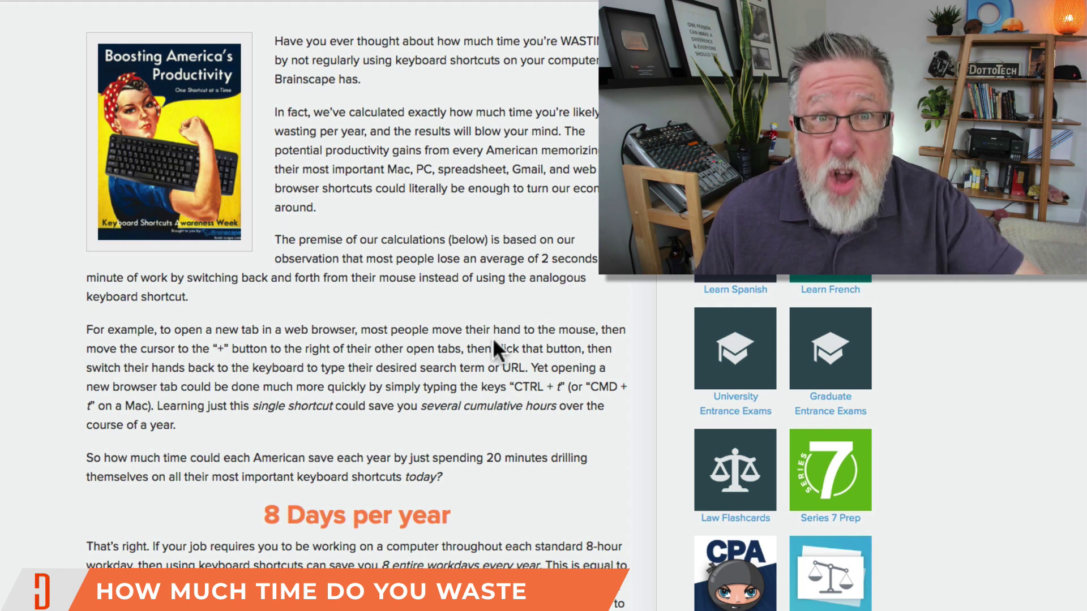
pyautogui.scroll(-5, 308, 346)
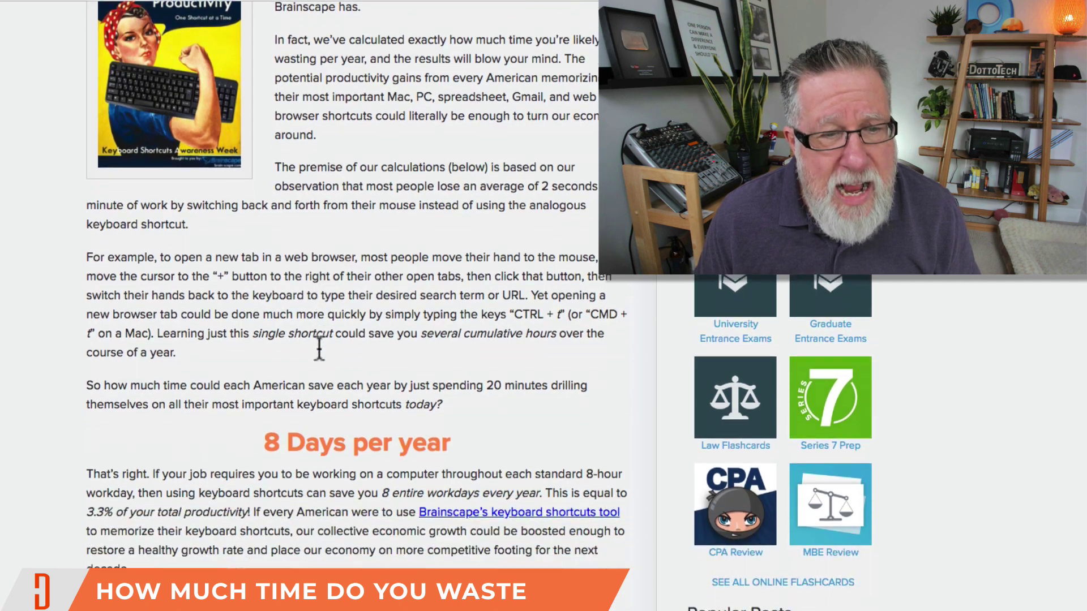
pyautogui.scroll(-3, 319, 348)
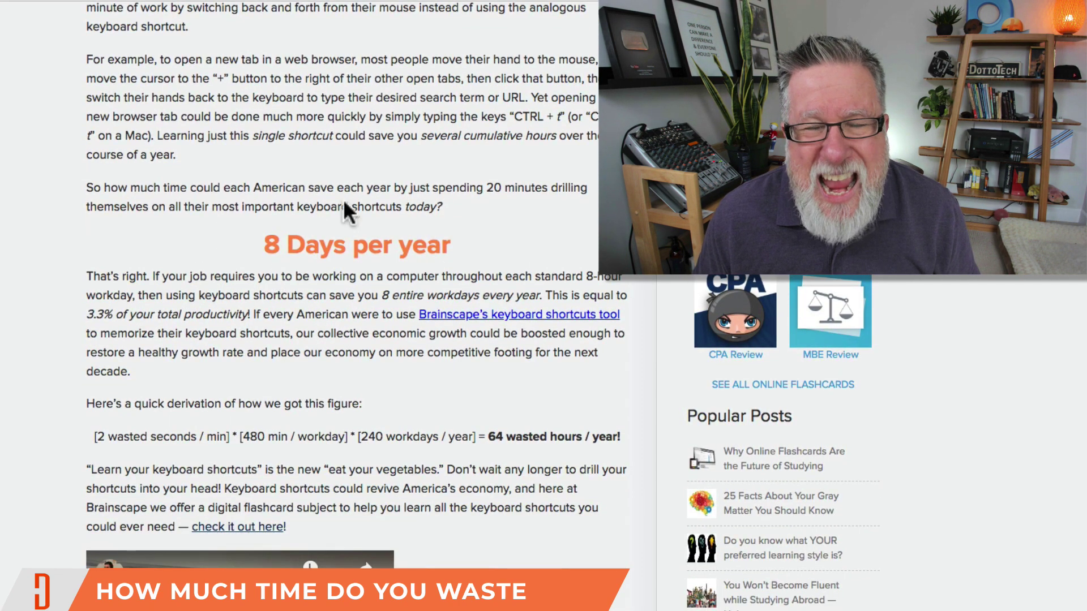
pyautogui.scroll(-1, 307, 258)
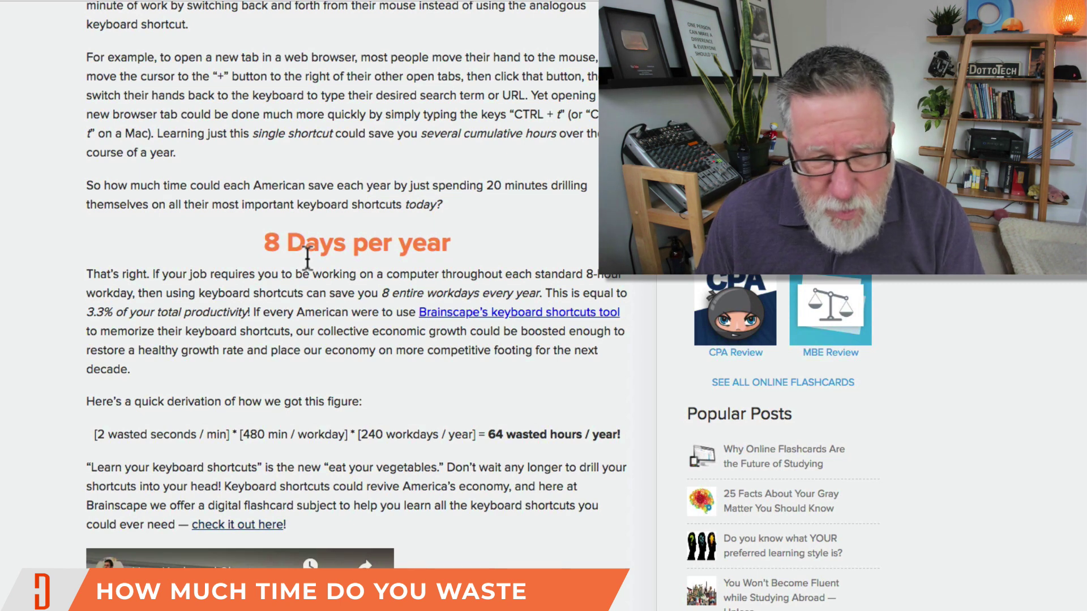
pyautogui.scroll(-3, 307, 257)
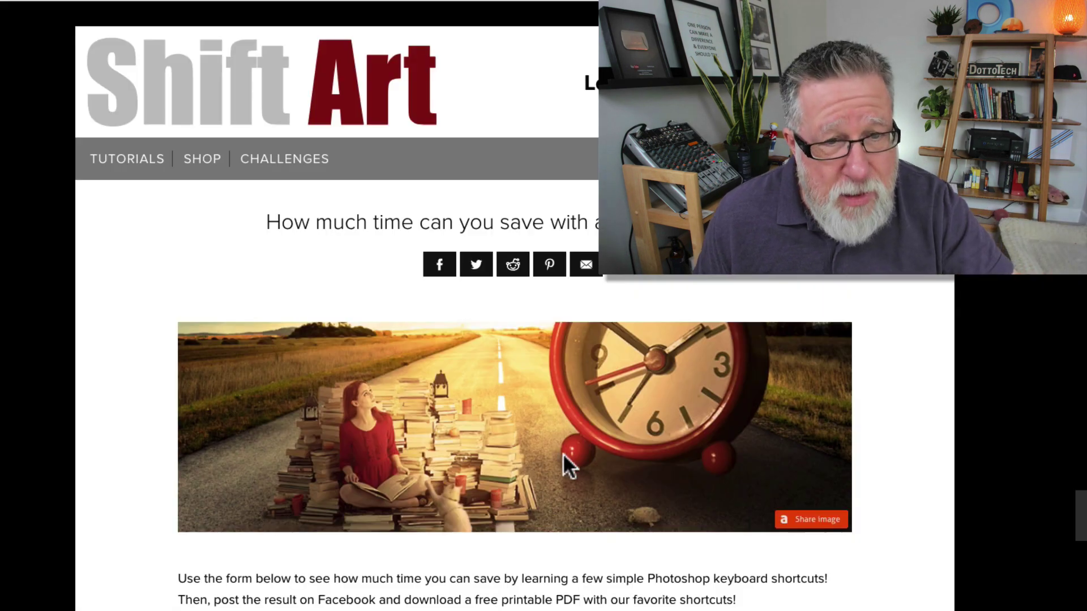
pyautogui.scroll(-8, 563, 453)
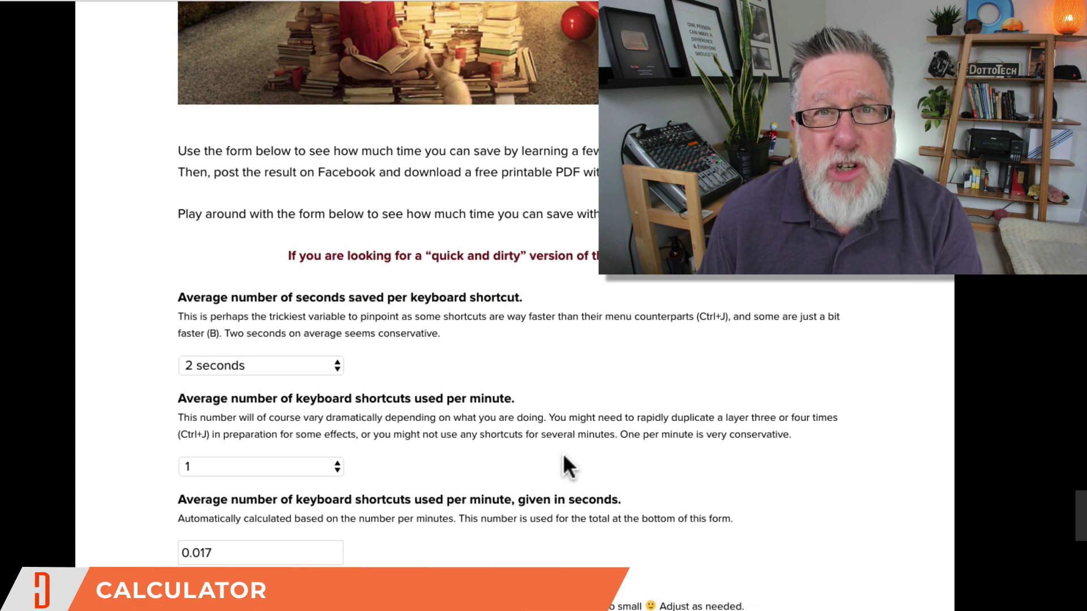
pyautogui.scroll(-3, 563, 452)
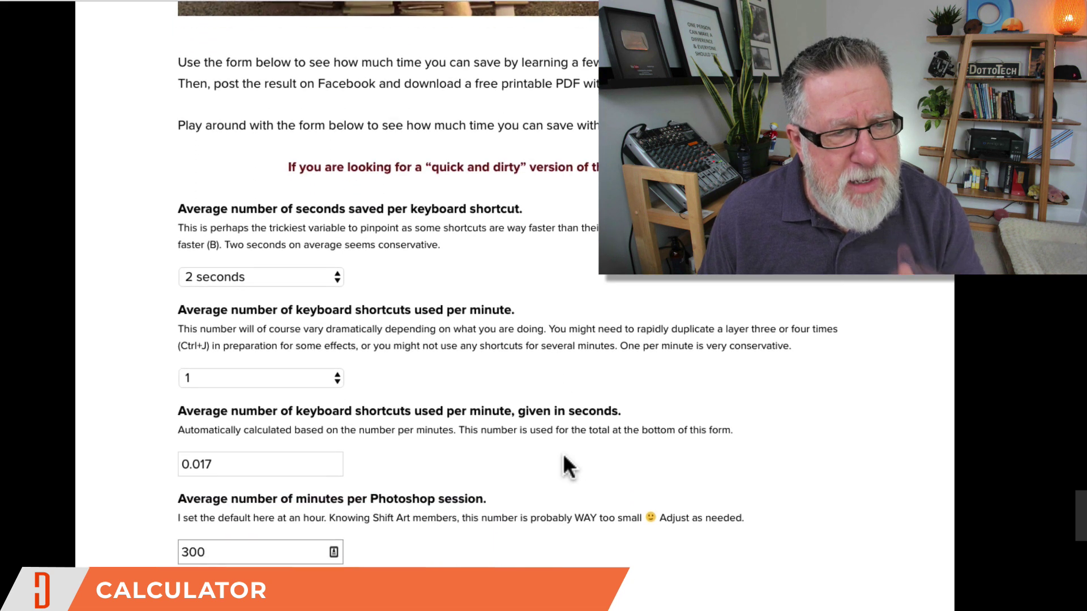
pyautogui.click(311, 220)
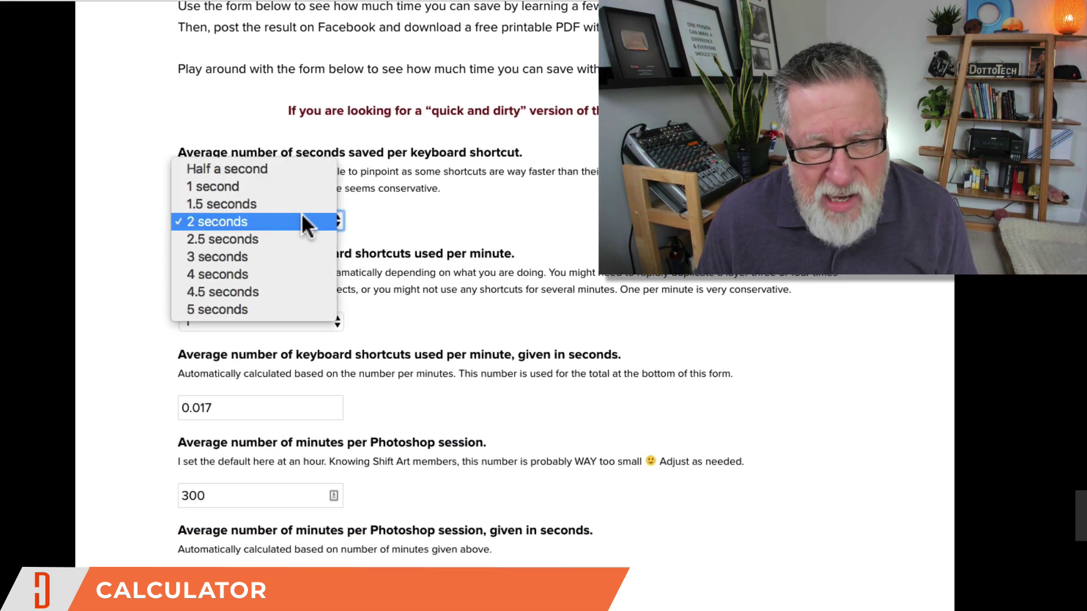
pyautogui.click(303, 222)
pyautogui.scroll(-1, 334, 238)
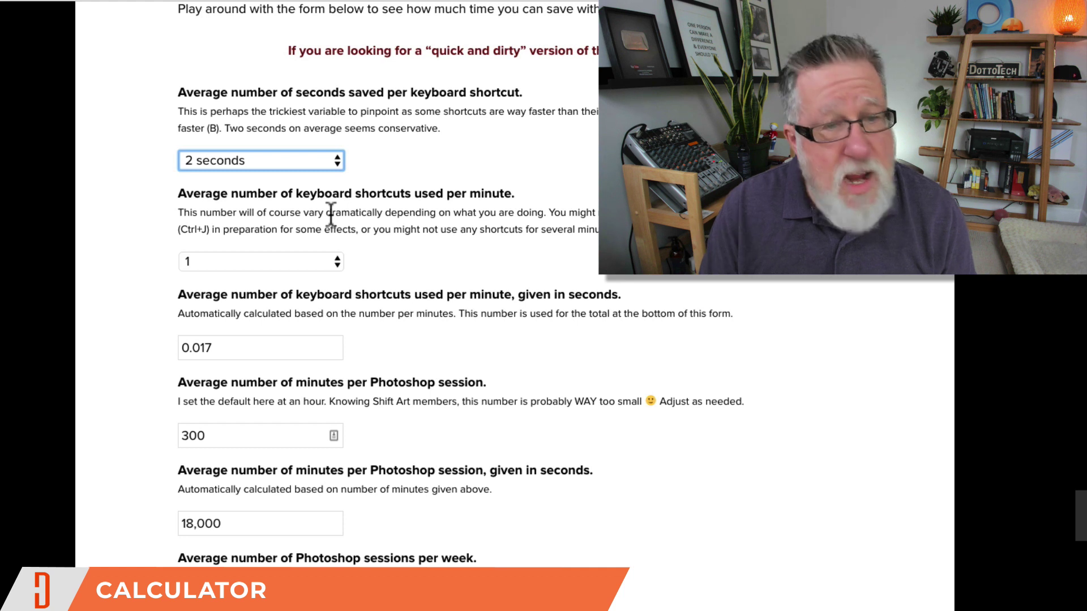
pyautogui.scroll(-1, 240, 262)
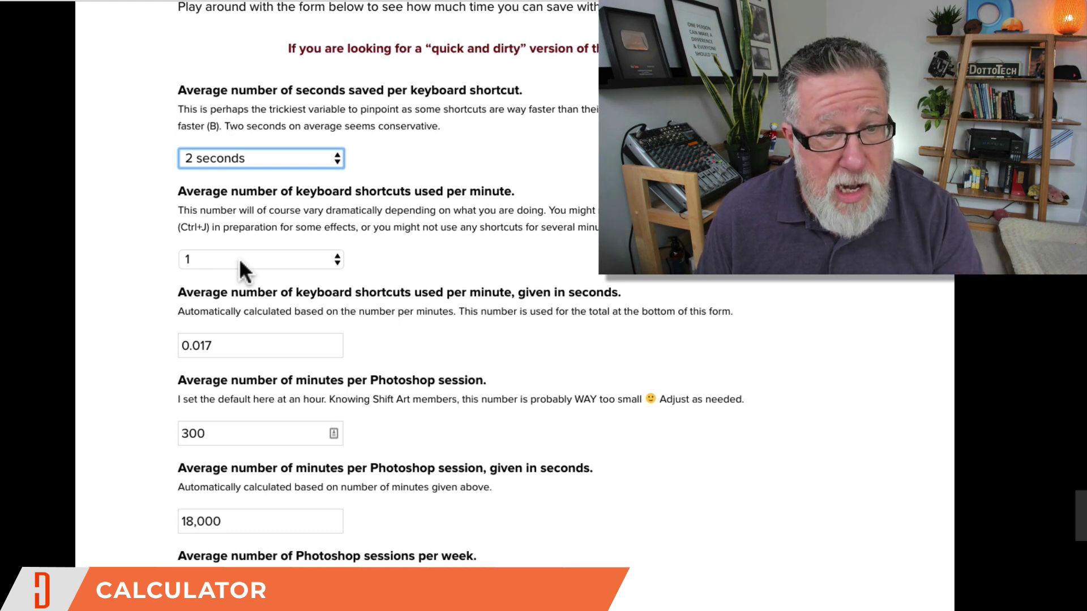
pyautogui.scroll(-4, 238, 259)
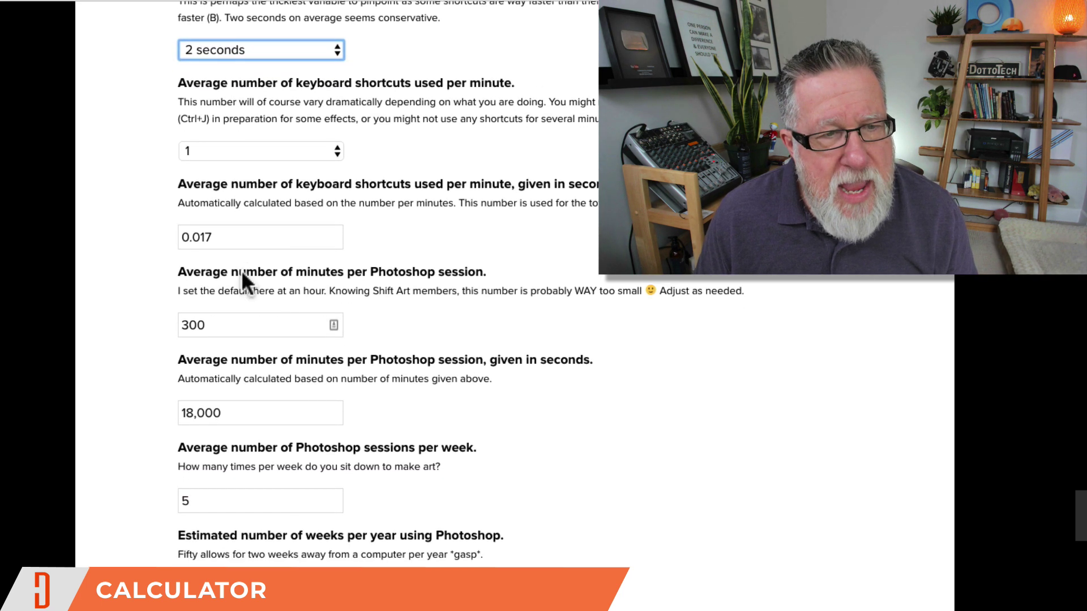
pyautogui.scroll(-1, 241, 270)
pyautogui.scroll(-3, 218, 236)
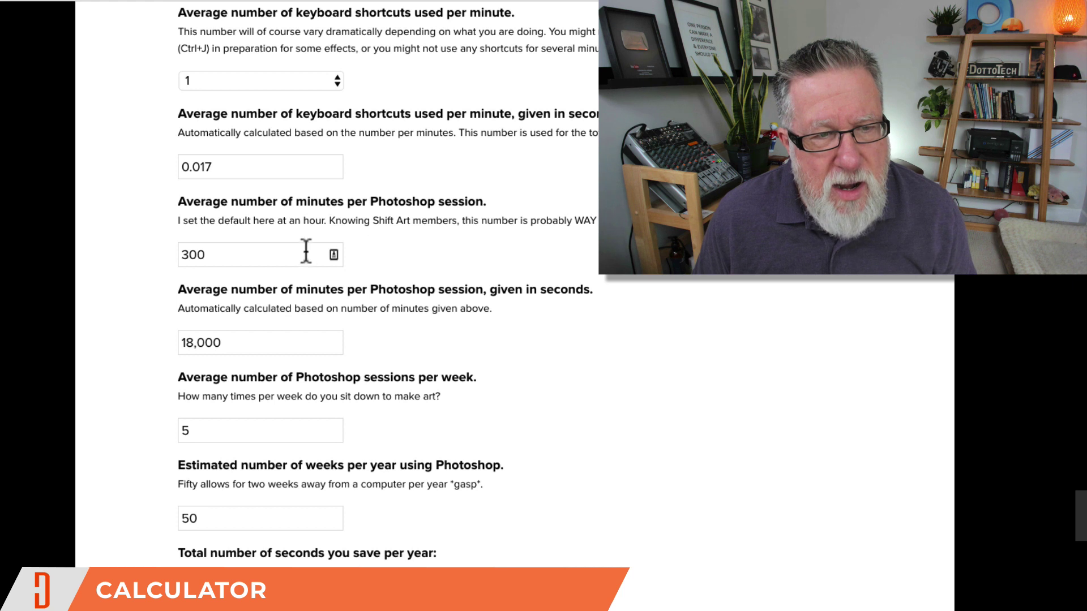
# - Try 240 minutes per session in the calculator and review the 34-hour yearly result
pyautogui.moveTo(279, 253); pyautogui.dragTo(160, 243)
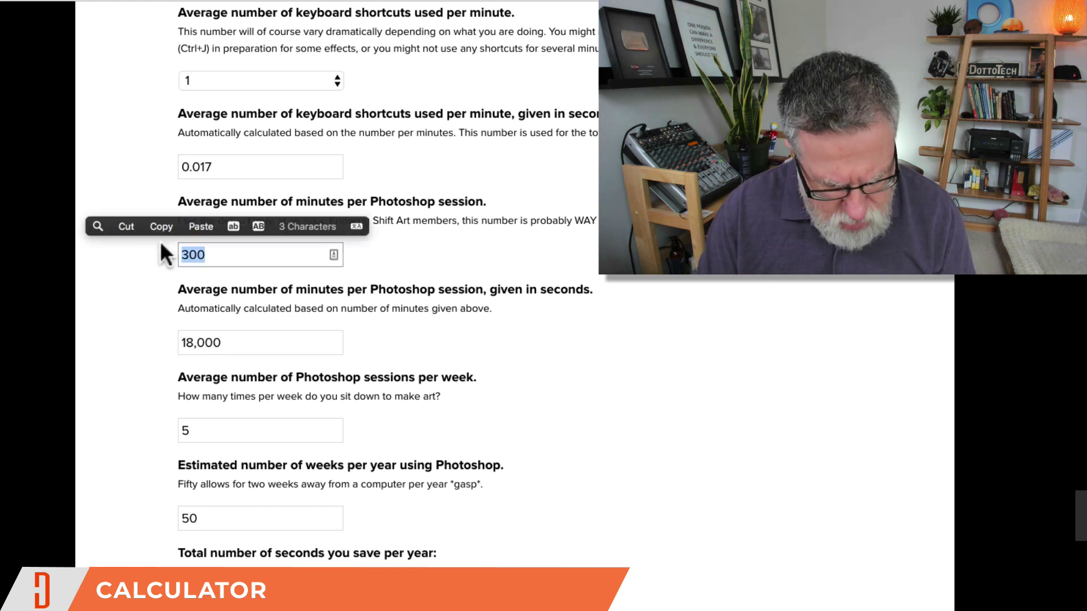
pyautogui.write('240')
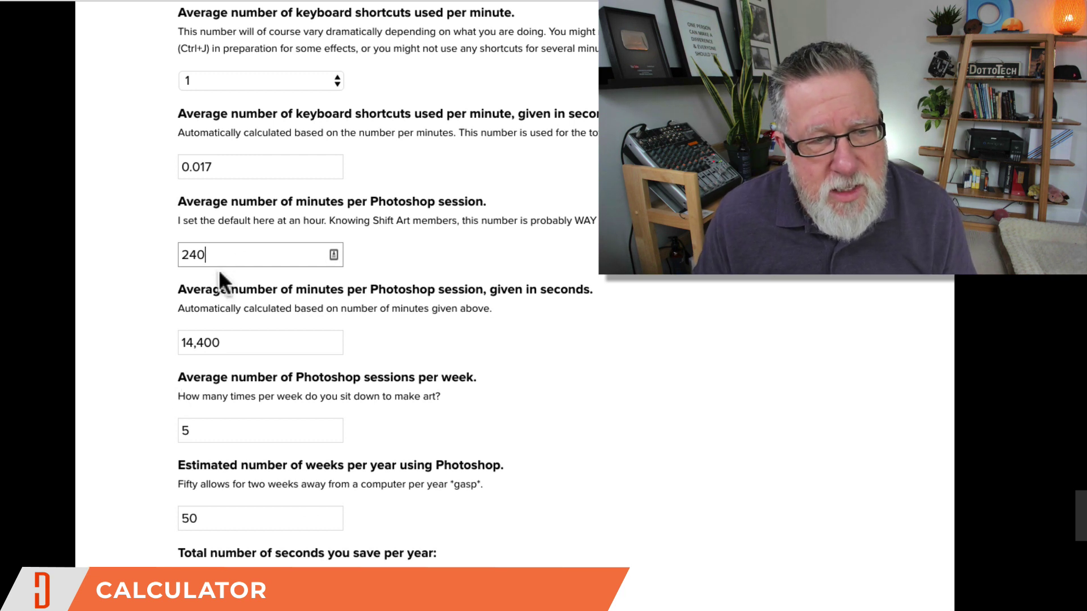
pyautogui.scroll(-1, 229, 297)
pyautogui.scroll(-1, 232, 300)
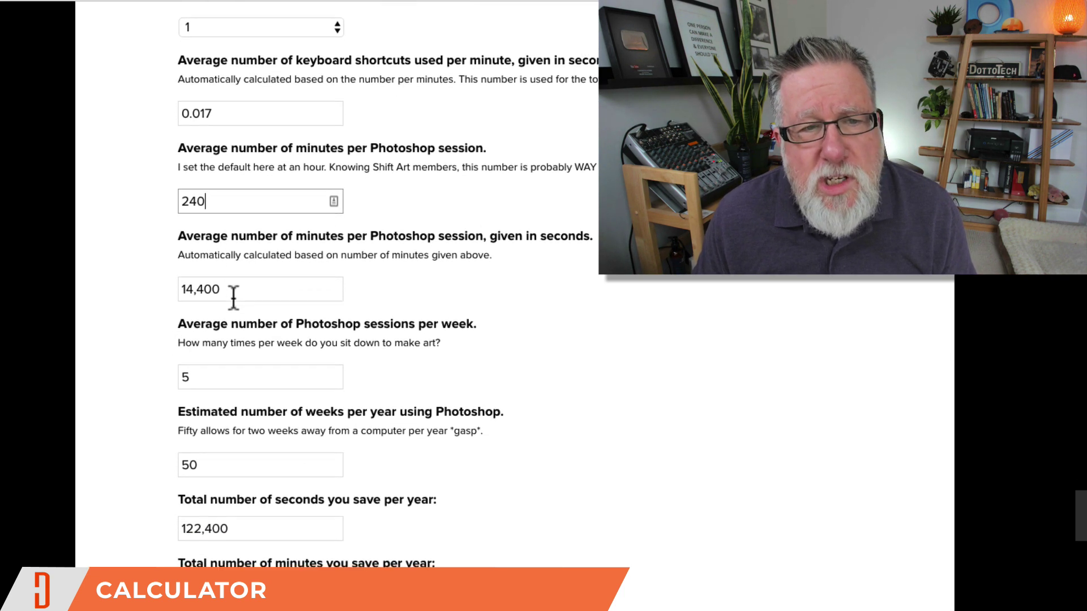
pyautogui.scroll(-1, 233, 303)
pyautogui.scroll(-3, 230, 320)
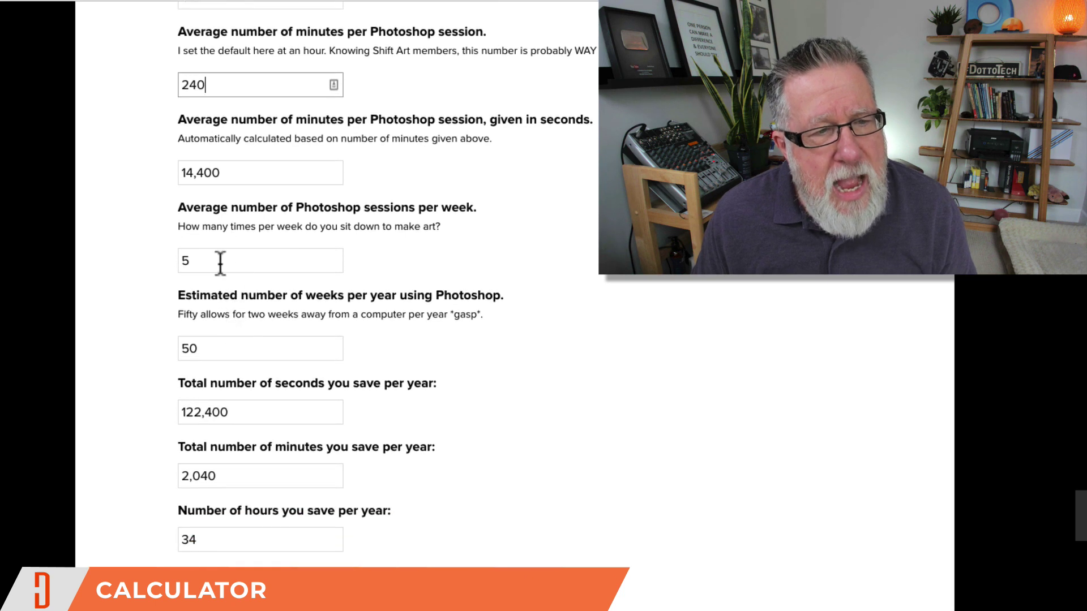
pyautogui.scroll(-3, 238, 292)
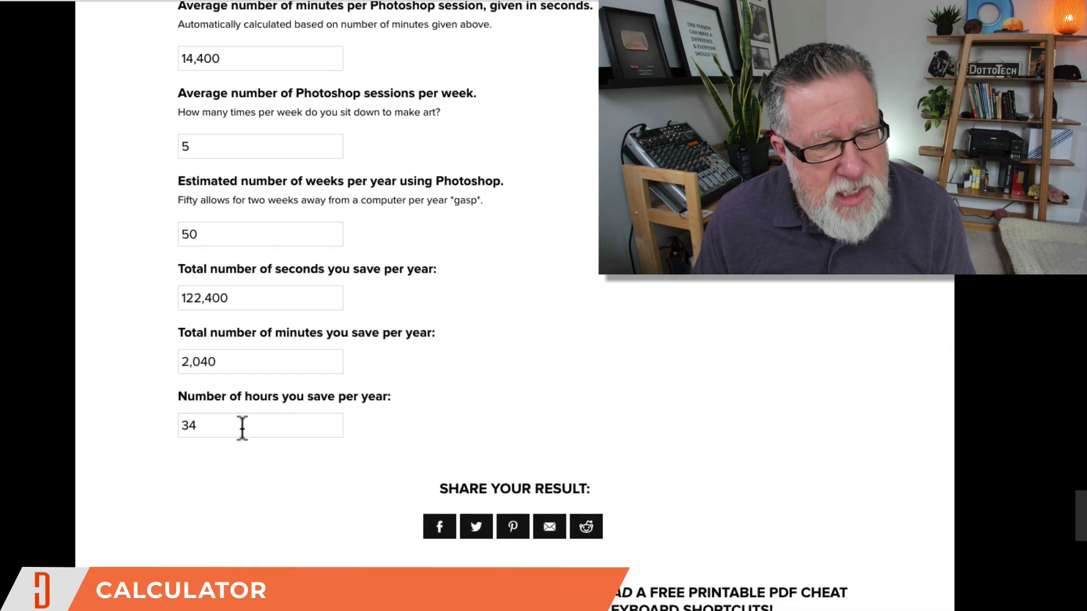
pyautogui.scroll(-2, 243, 431)
pyautogui.scroll(-1, 189, 376)
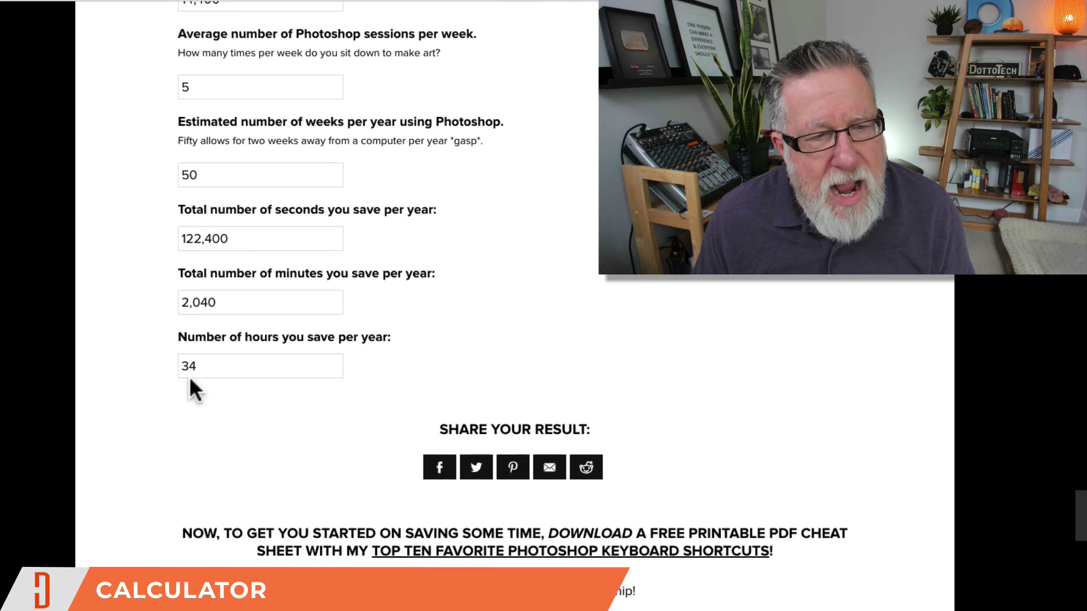
pyautogui.scroll(10, 189, 376)
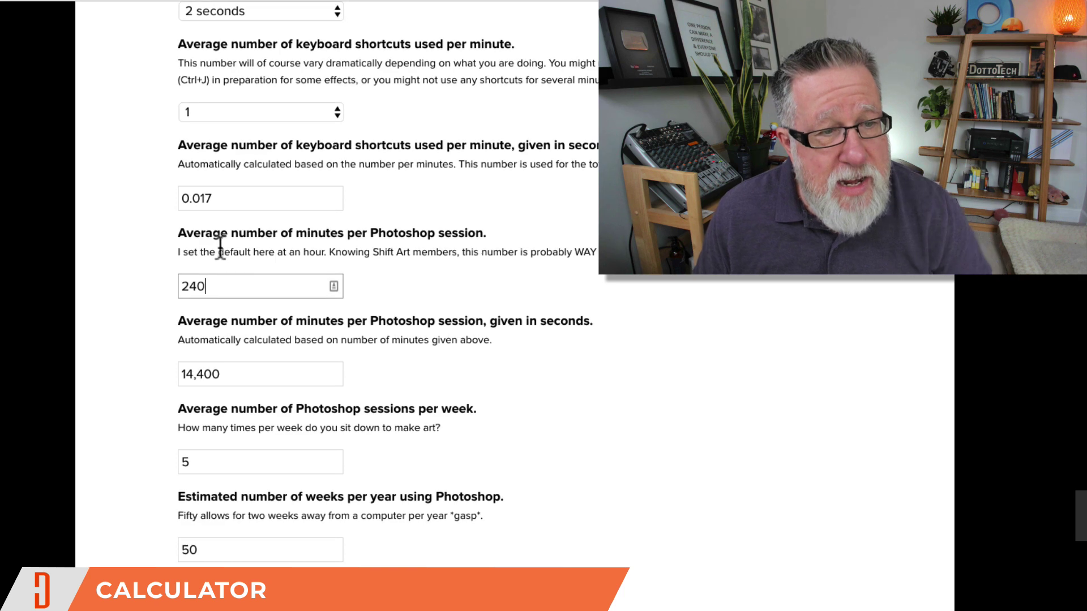
# - Restore 300 minutes per session, showing 42.5 hours saved yearly
pyautogui.moveTo(229, 286); pyautogui.dragTo(174, 285)
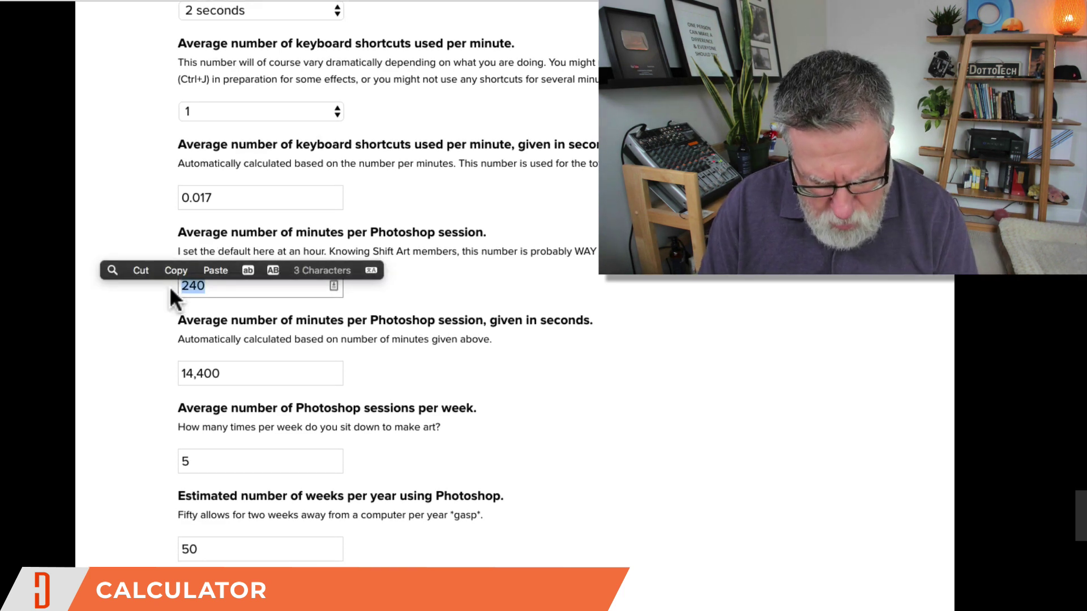
pyautogui.write('300')
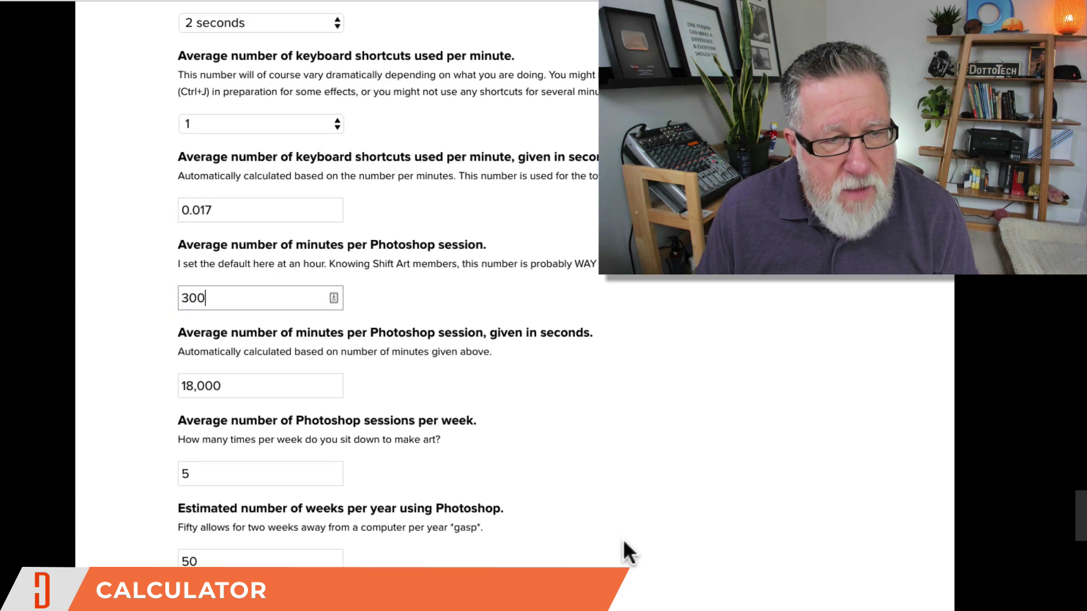
pyautogui.scroll(-6, 623, 539)
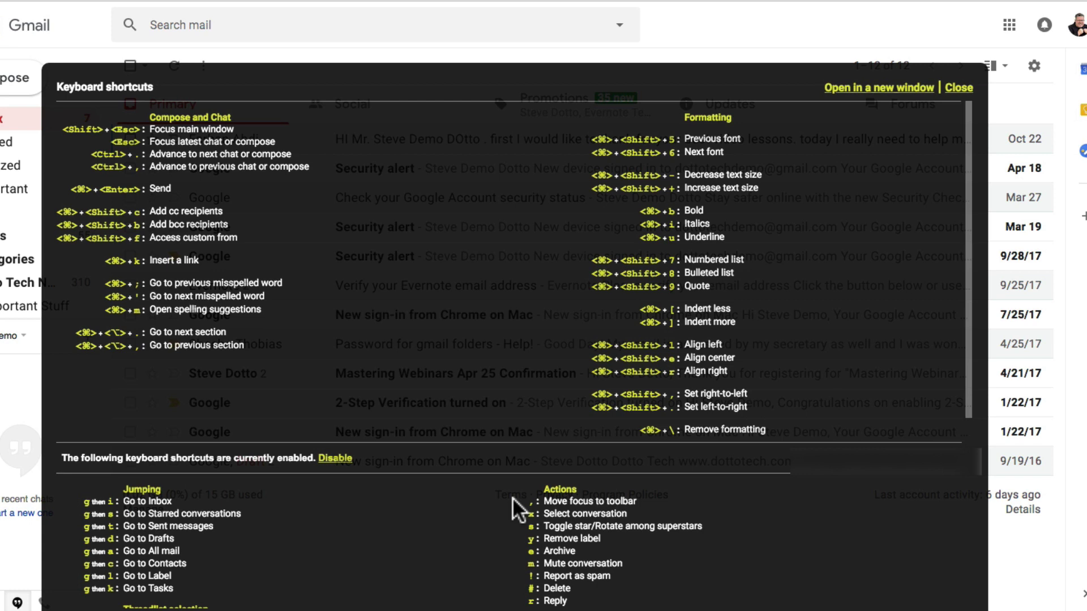
# - Scroll the shortcuts overlay through its Jumping, Navigation, Application and Actions sections
pyautogui.scroll(-5, 364, 485)
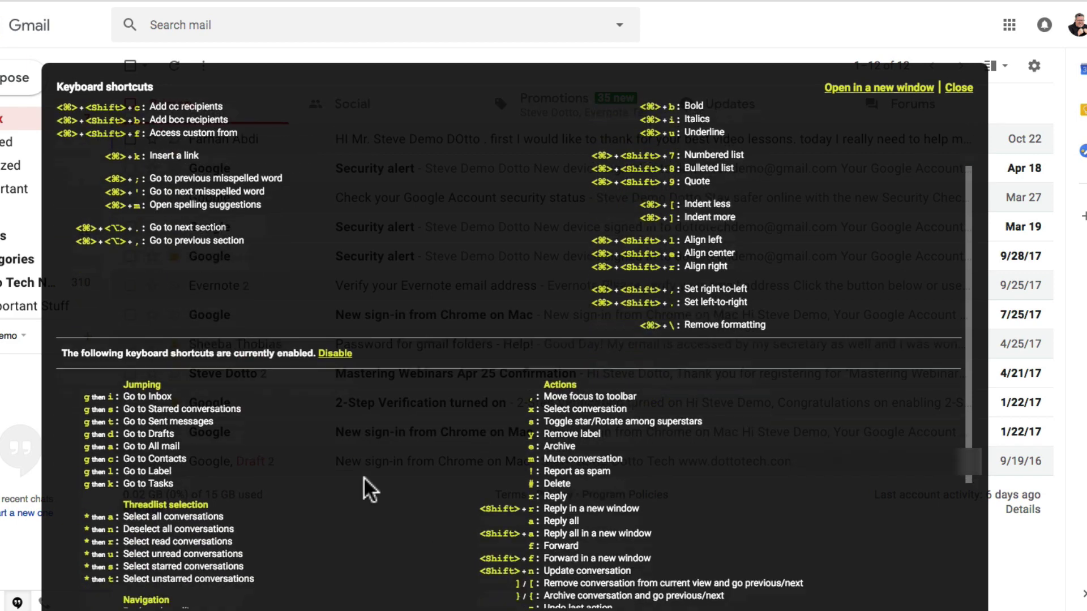
pyautogui.scroll(-3, 359, 403)
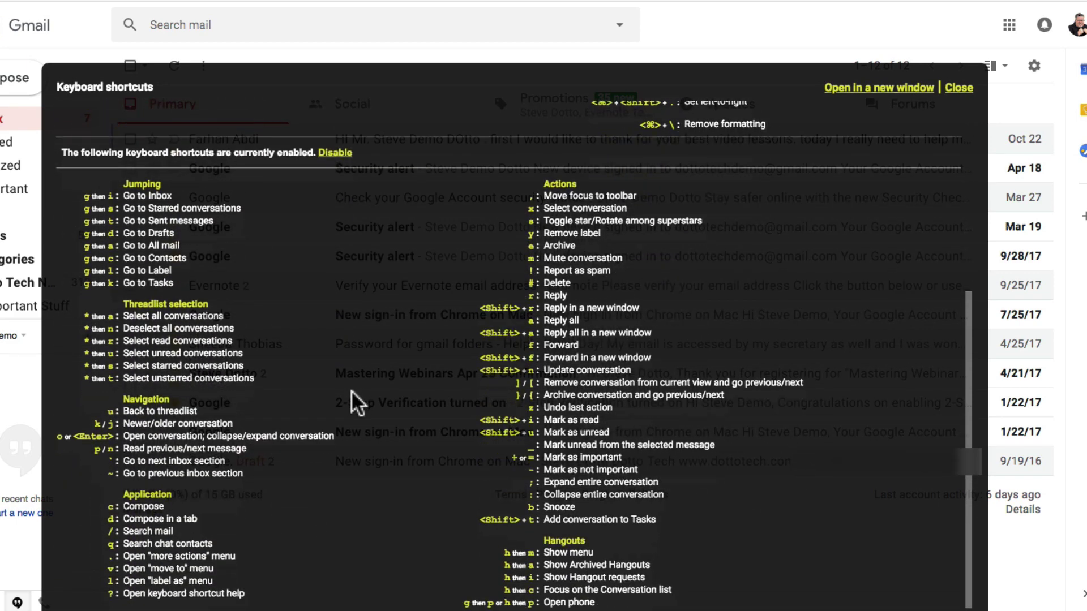